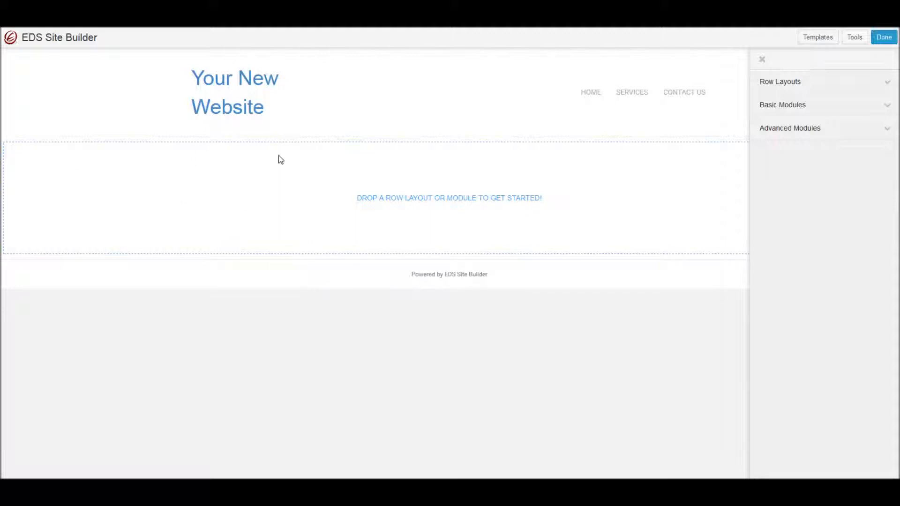
Step: Add a one-column row to the empty page content area
click(783, 86)
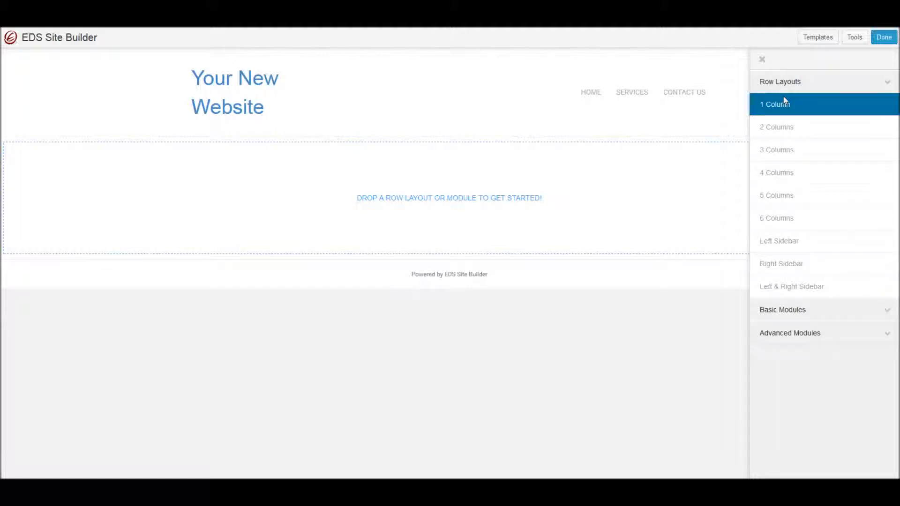
drag(782, 103, 365, 205)
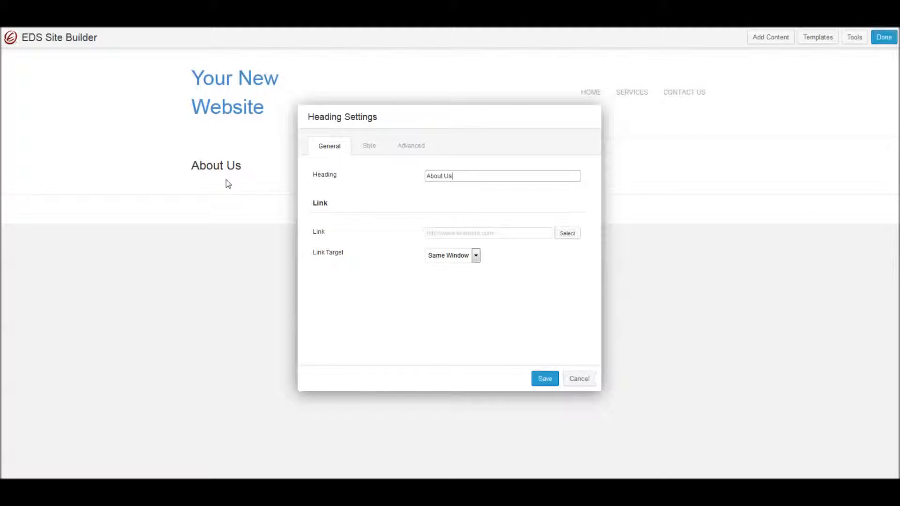
Step: Center the "About Us" heading, set its tag to h1 and save it
click(370, 147)
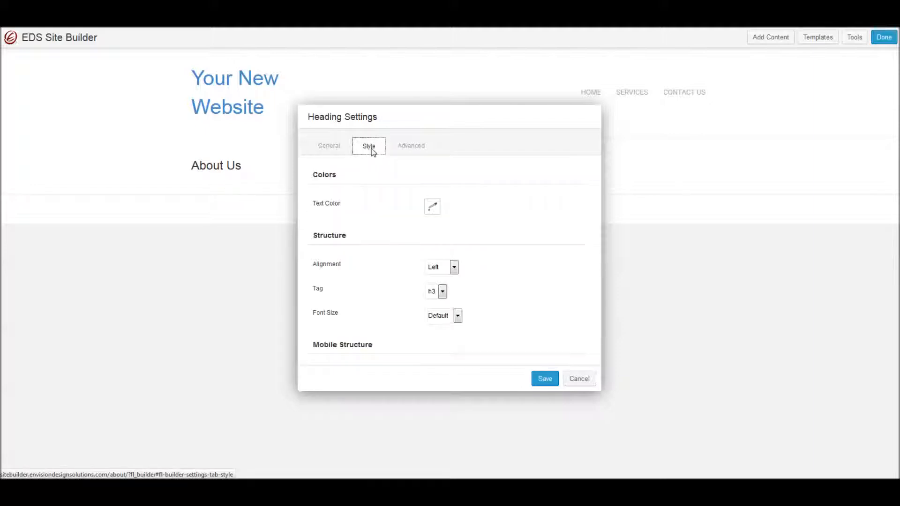
click(454, 267)
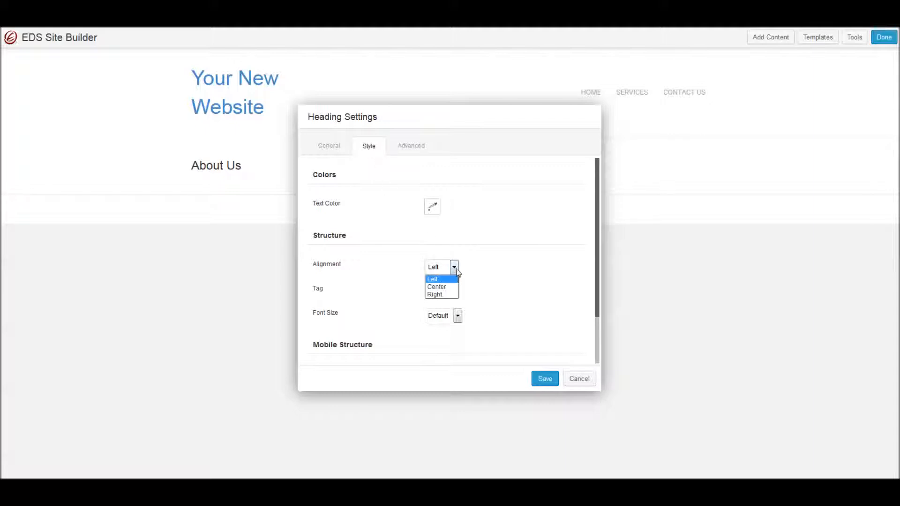
click(453, 287)
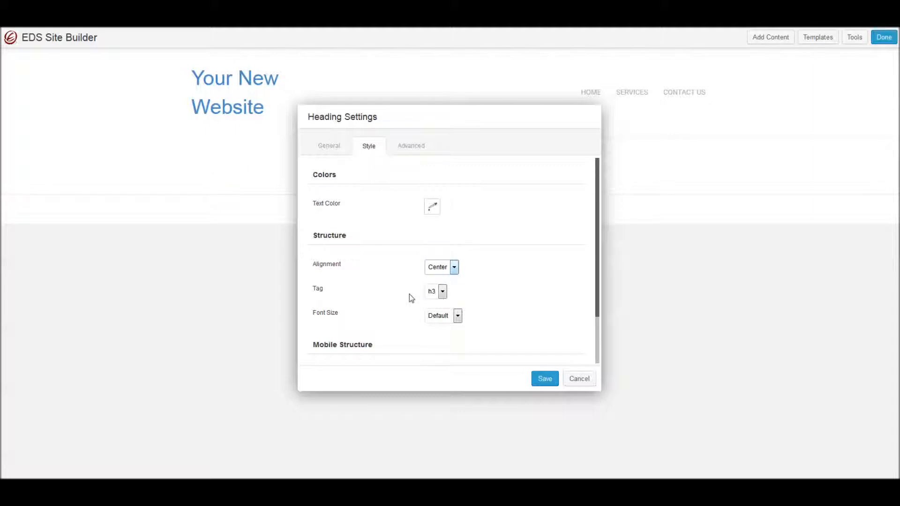
click(442, 292)
click(440, 302)
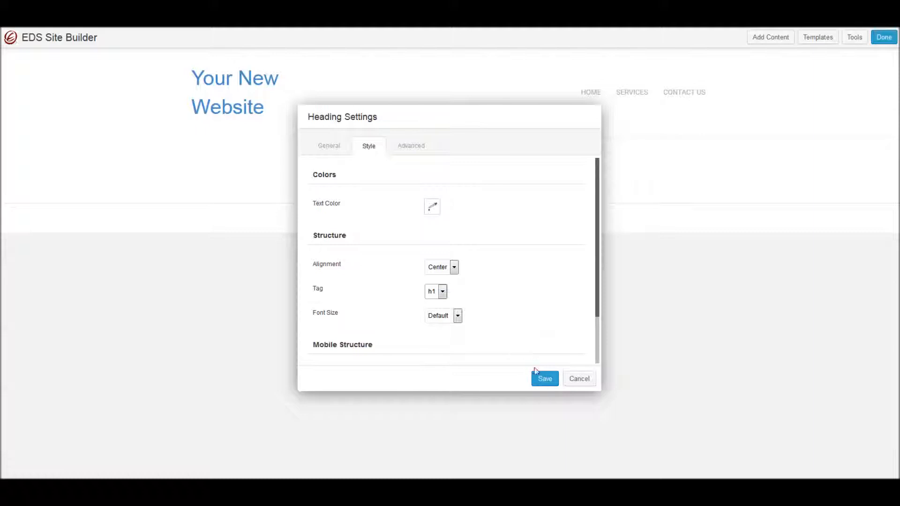
click(543, 379)
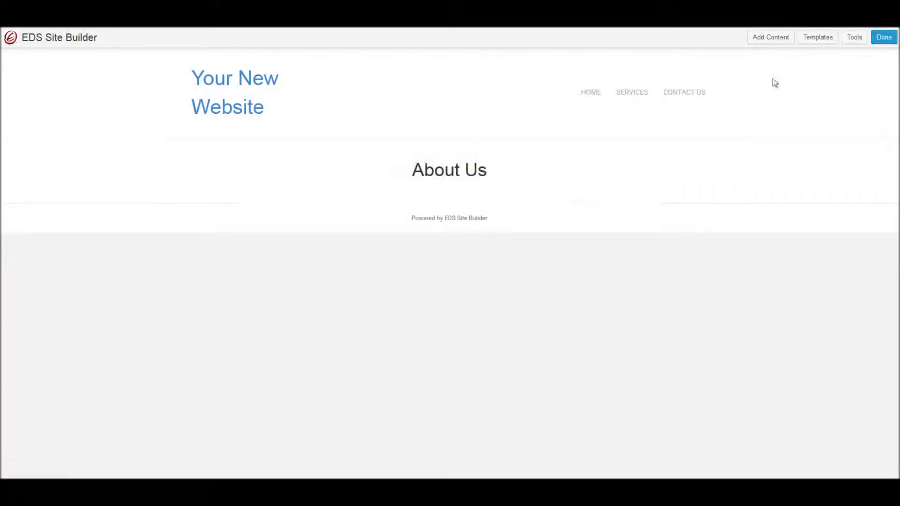
Step: Add a centered text block reading "We do things a bit differently, and that's the way we like it!" below the About Us heading
click(770, 37)
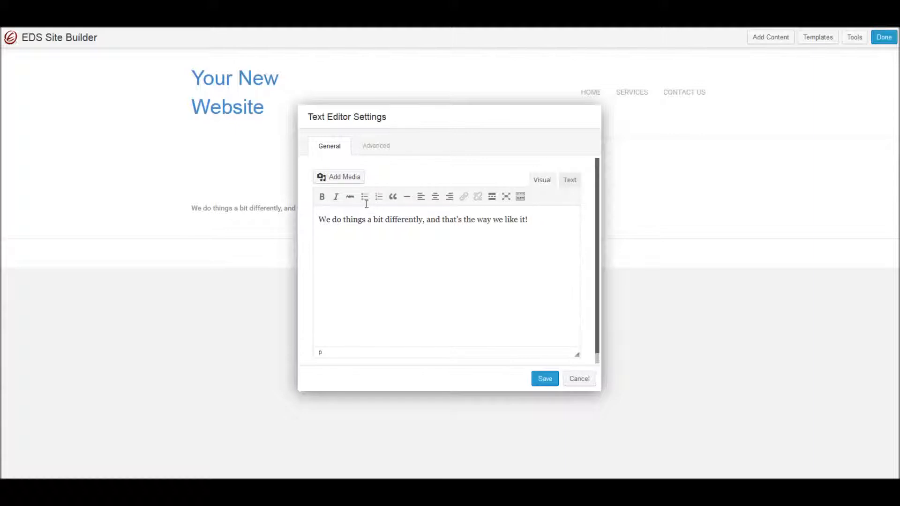
click(435, 196)
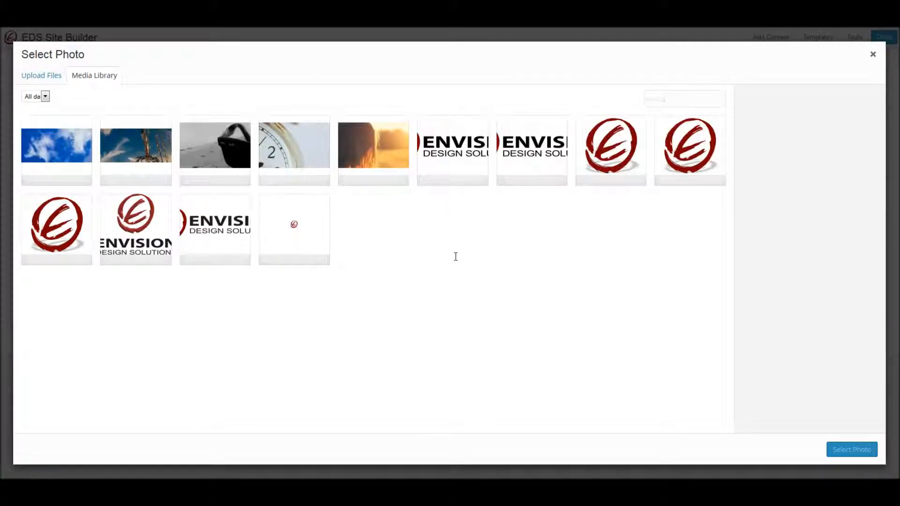
Step: Upload the team photo for the left column of the row below the tagline
click(34, 75)
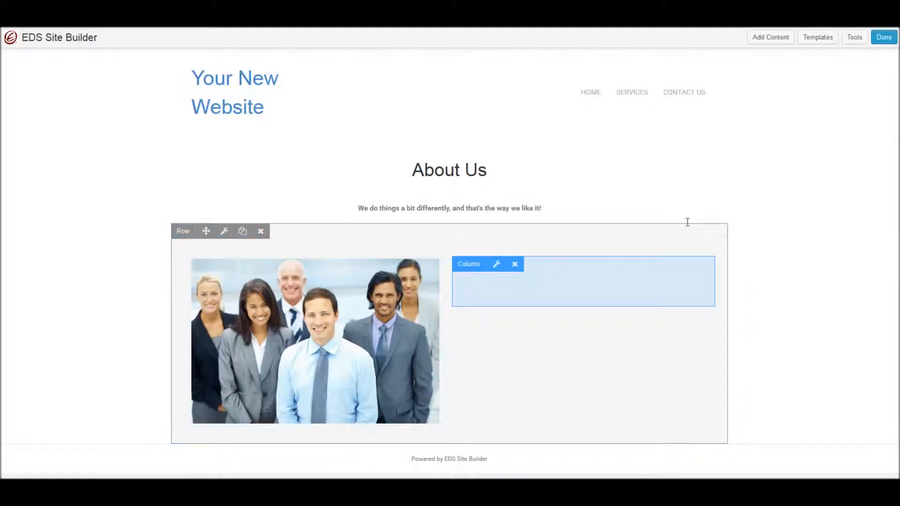
Step: Add an "Our Team" heading with the h2 tag in the empty column beside the team photo
click(781, 39)
drag(783, 132, 532, 304)
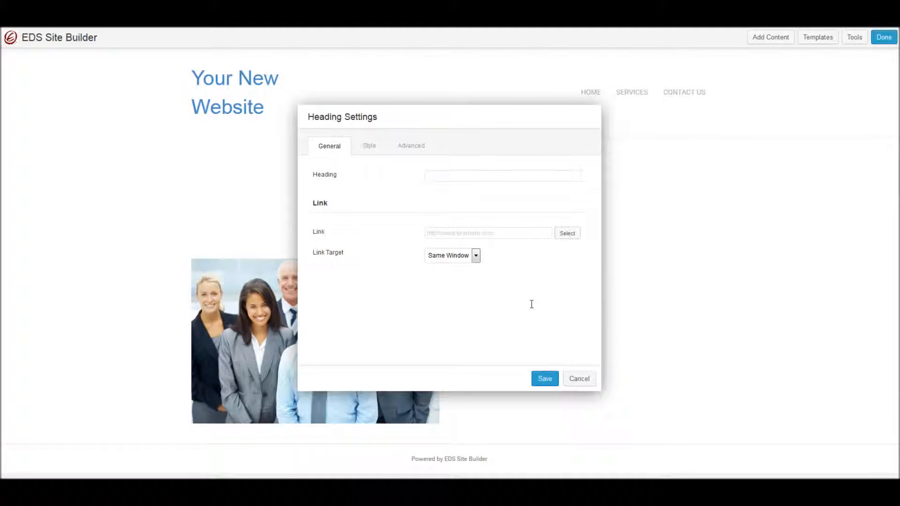
click(462, 175)
text(Our Team)
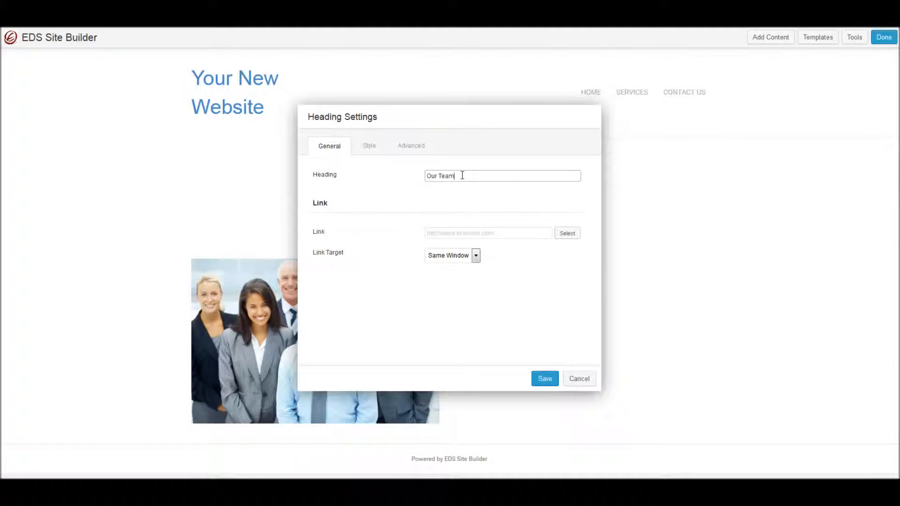
click(369, 145)
click(441, 292)
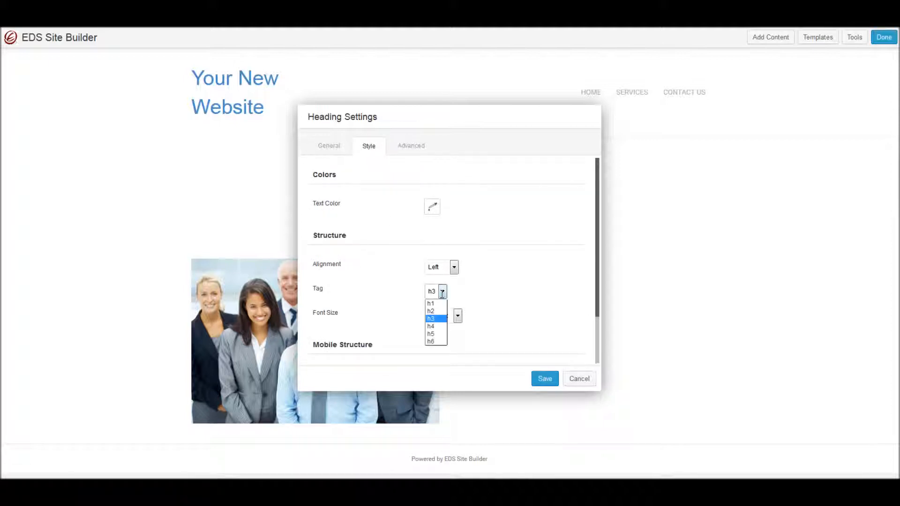
click(438, 310)
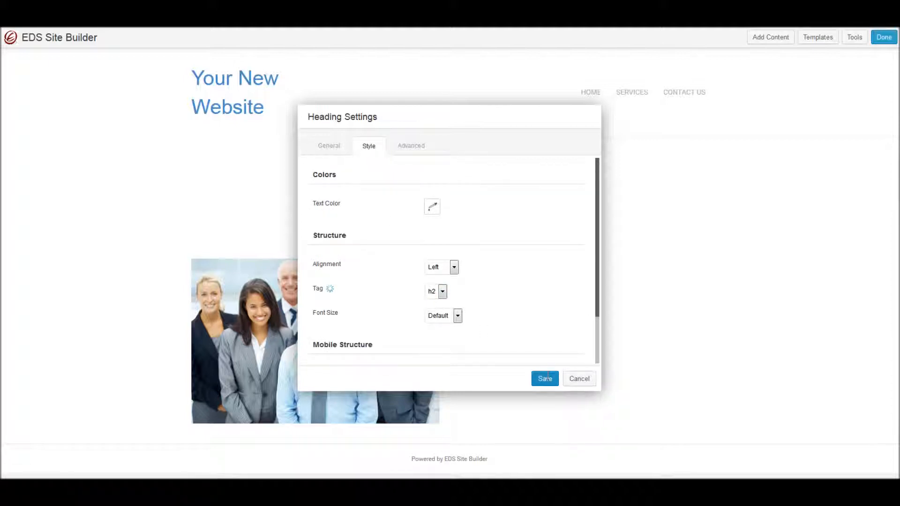
click(543, 379)
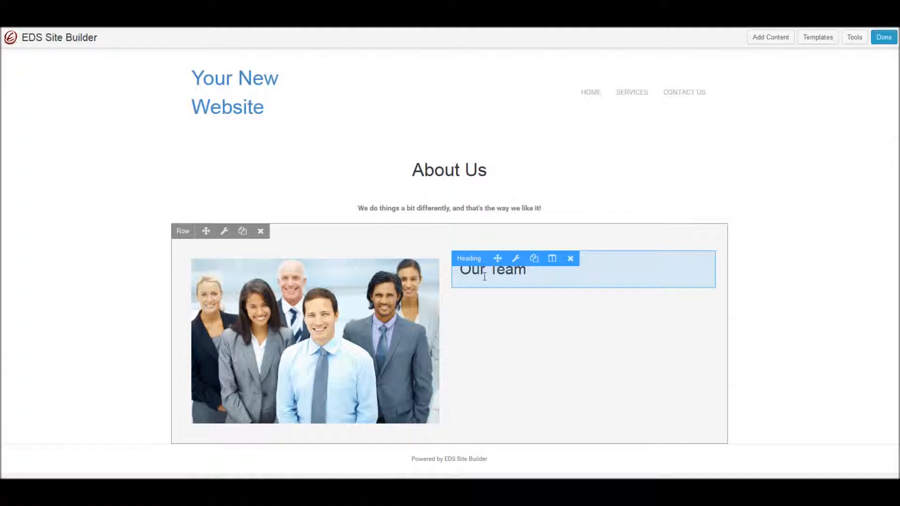
Step: Add a text block under the "Our Team" heading containing the placeholder paragraph starting "Partim orba seductaque"
click(768, 37)
drag(786, 199, 502, 339)
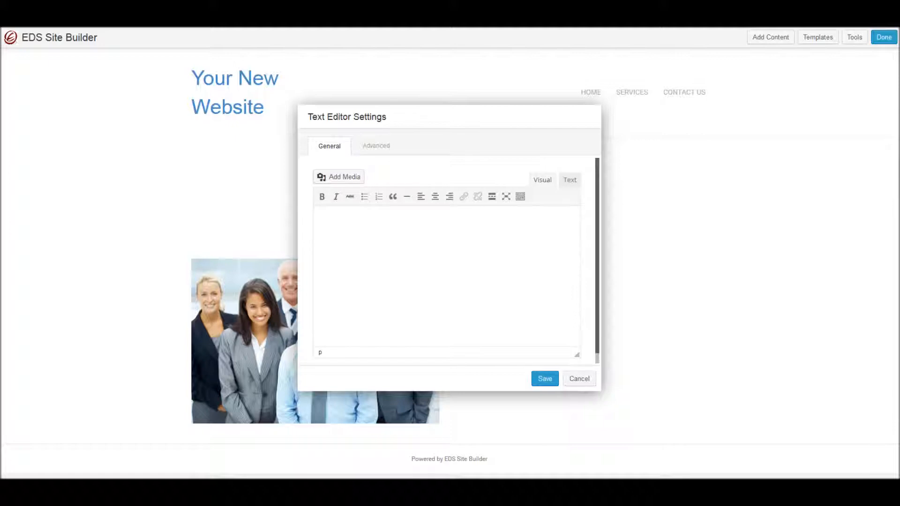
click(363, 232)
text(Partim orba seductaque. Porrexerat mutatas ita campos caelum viseret locoque rudis. Homini tollere aer caeli acervo. Occiduo onus origo zonae iapeto inminet nulli elementaque. Deducite usu montibus igni tegit dixere campoque quem nulli.)
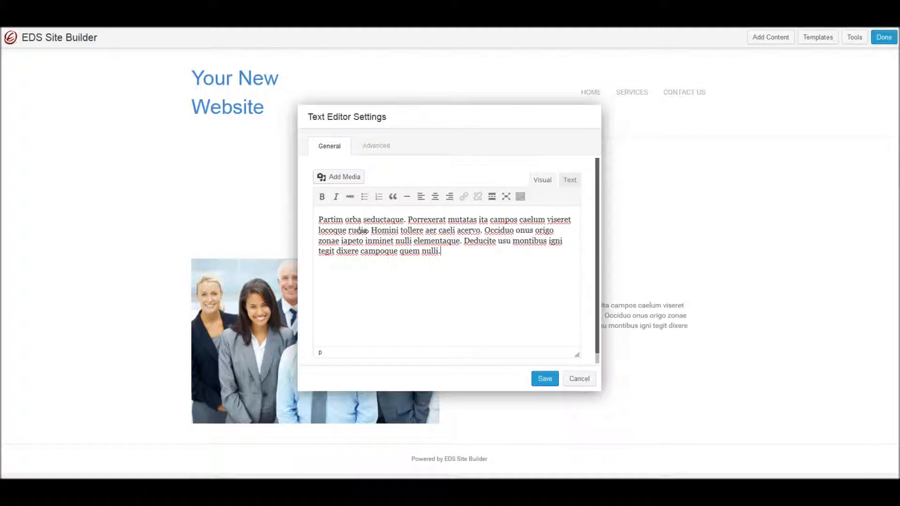
click(541, 378)
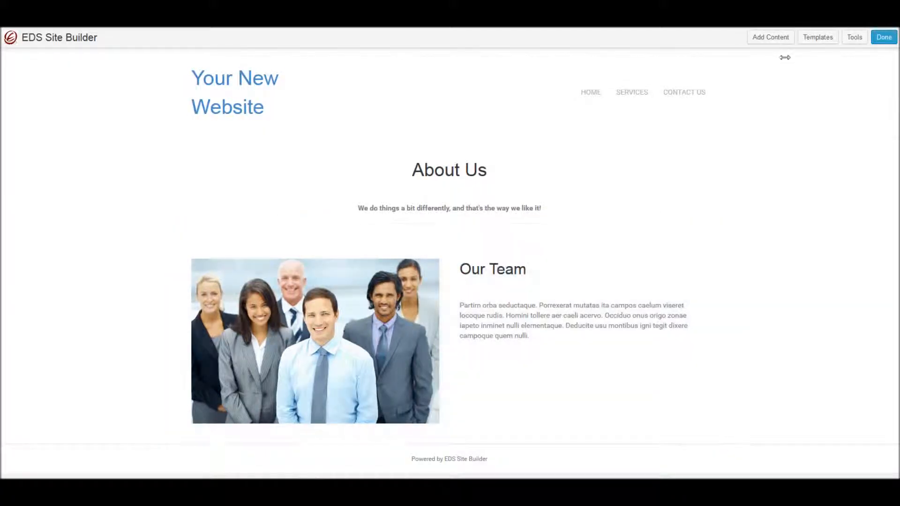
Step: Add an "Our Story" heading with the h2 tag below the Our Team paragraph
click(776, 37)
drag(778, 127, 478, 401)
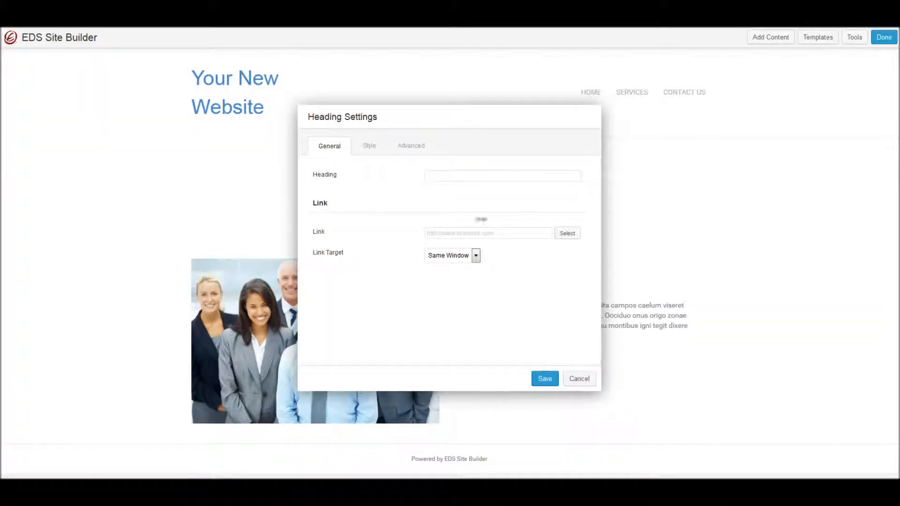
click(484, 177)
text(Our Story)
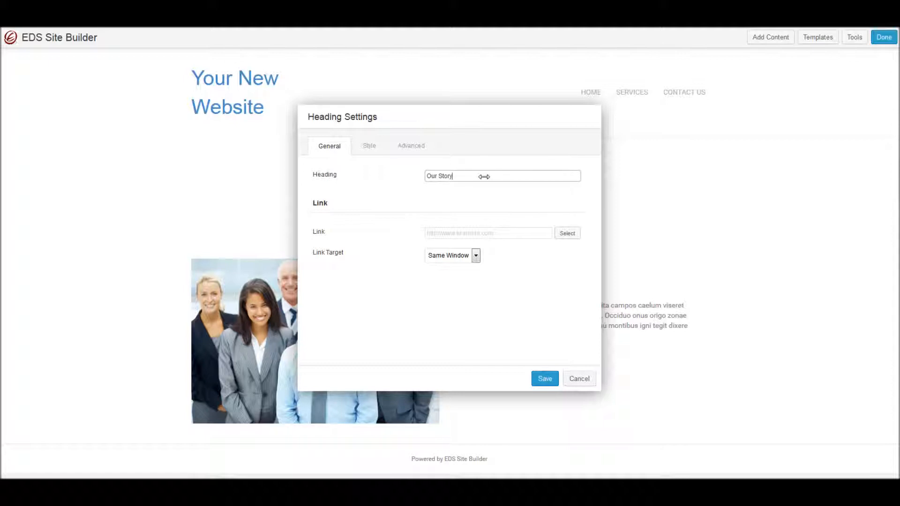
click(368, 145)
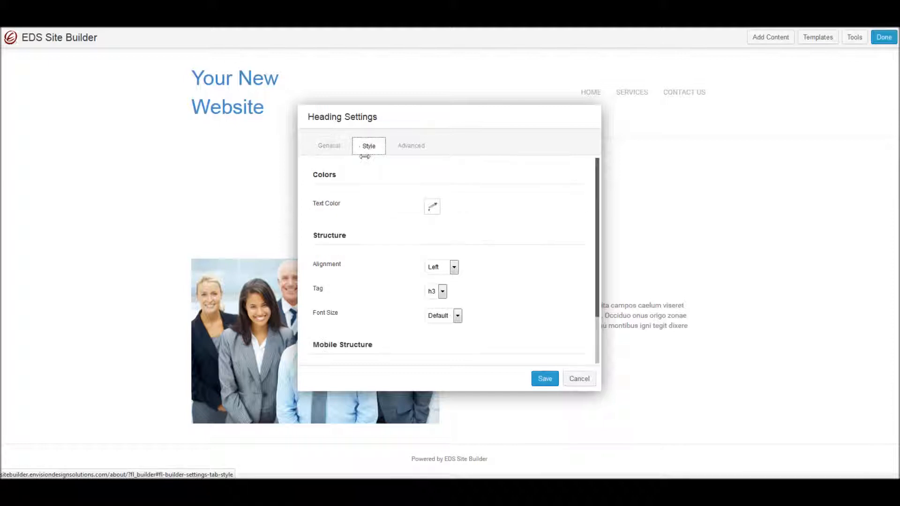
click(440, 291)
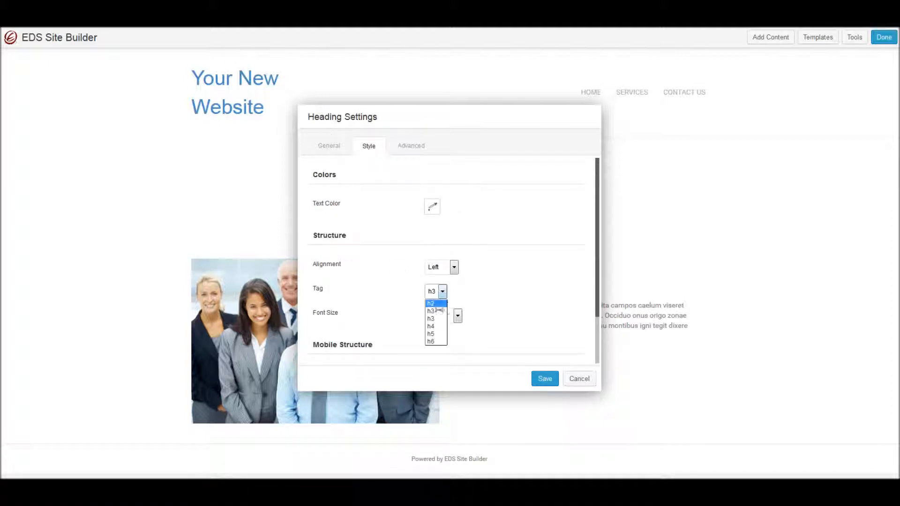
click(436, 311)
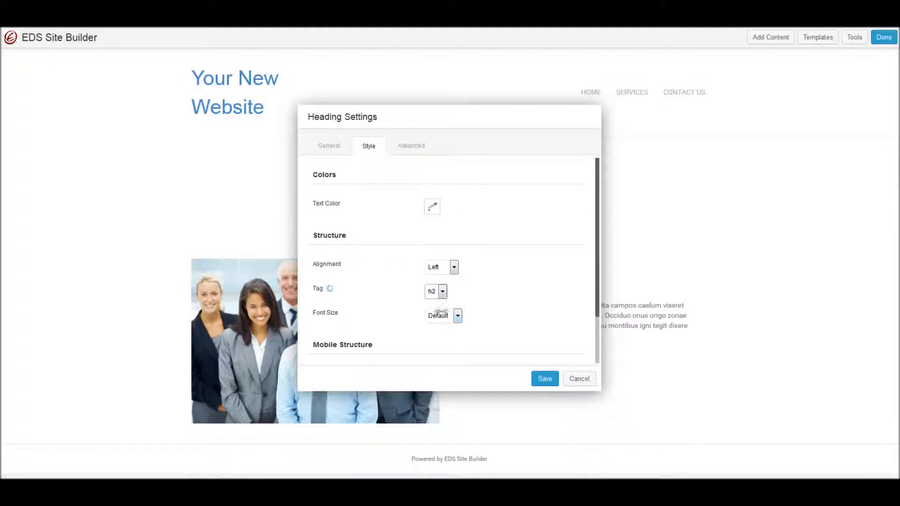
click(534, 379)
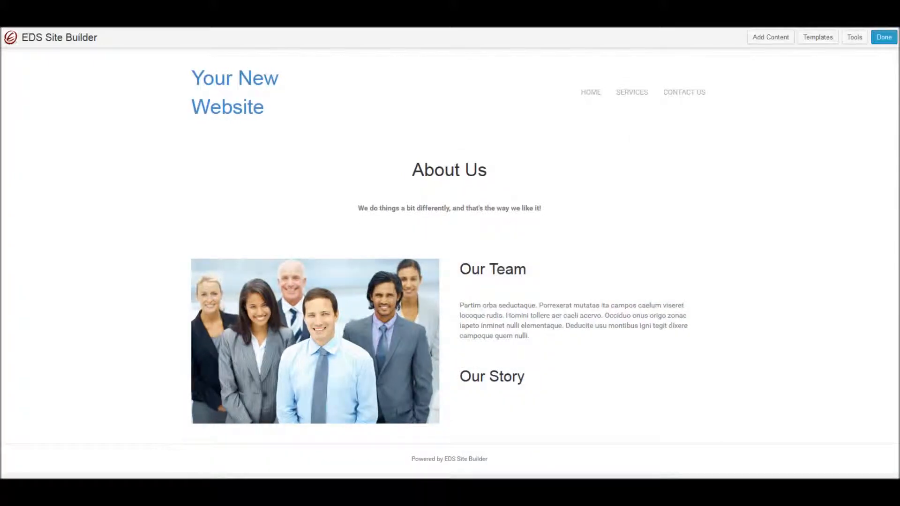
Step: Add a text block under the "Our Story" heading containing the placeholder paragraph starting "Mutastis semine!"
click(766, 37)
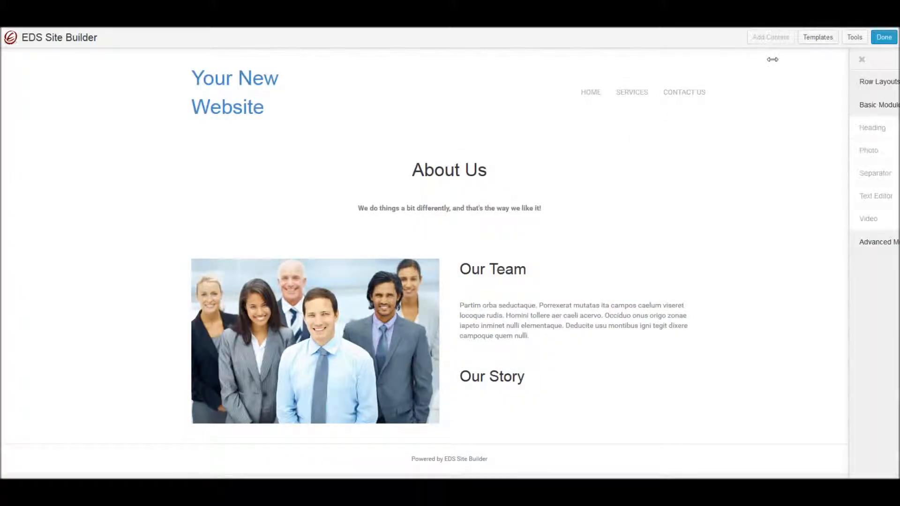
drag(804, 196, 492, 435)
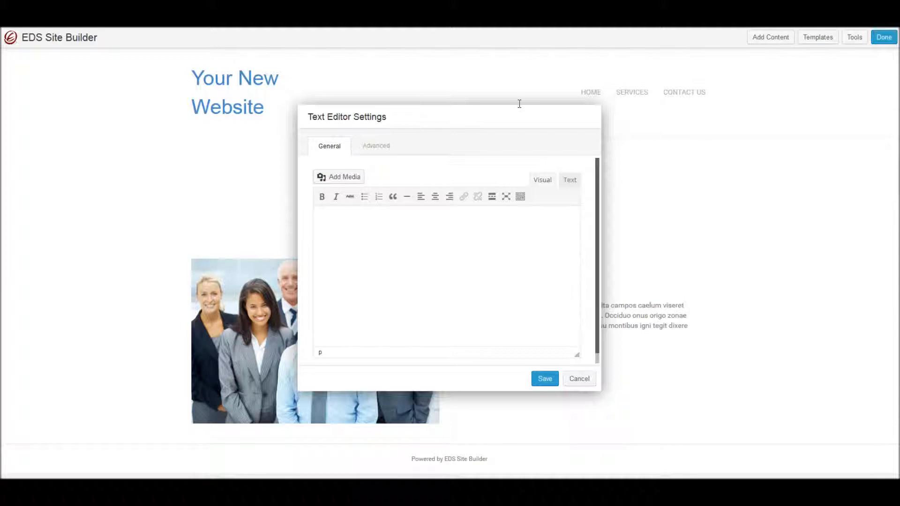
text(Mutastis semine! Forma tonitrua praecipites. Liberioris nix rapidisque matutinis unus undae os. Turba ambitae nitidis ultima. Ille declivia orbe primaque phoebe opifex tegi pressa crescendo. Vultus onus ponderibus aere ambitae.)
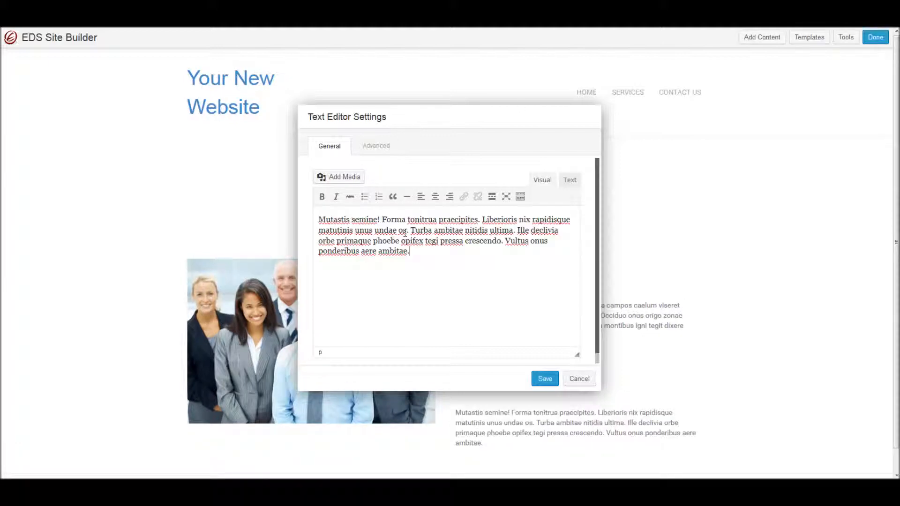
click(543, 379)
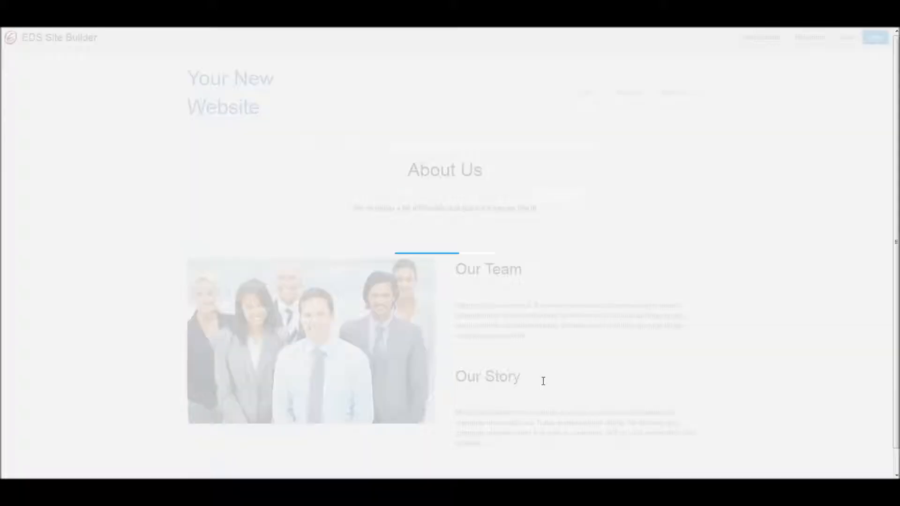
Step: Remove the tagline text block below the About Us heading
scroll(756, 244, down, 1)
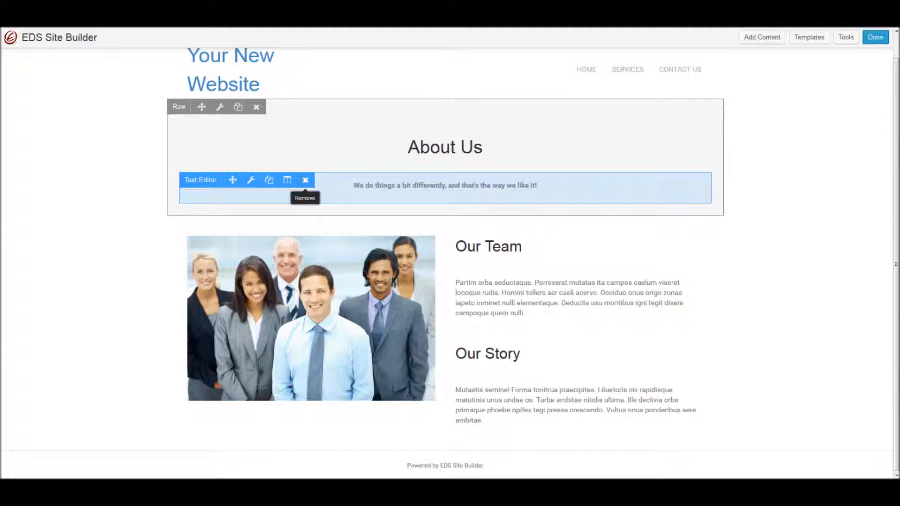
click(305, 180)
click(500, 209)
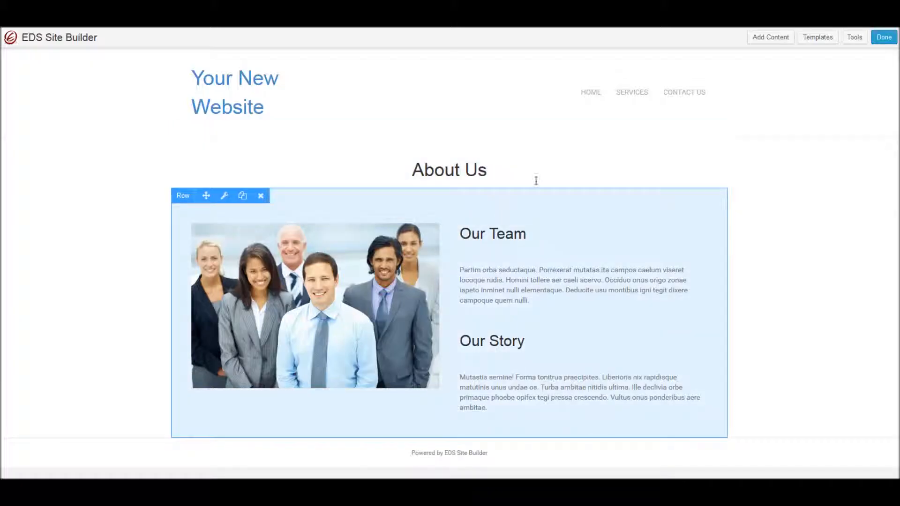
Step: Add a centered heading reading "We do things a bit differently, and that's the way we like it!" below the About Us heading
click(759, 39)
drag(771, 127, 411, 210)
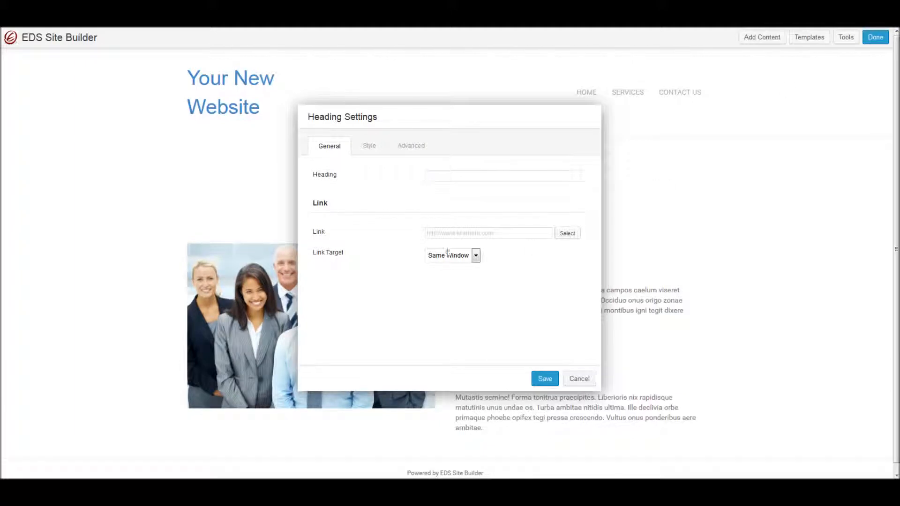
click(449, 178)
text(We do things a bit differently, and that's the way we like it!)
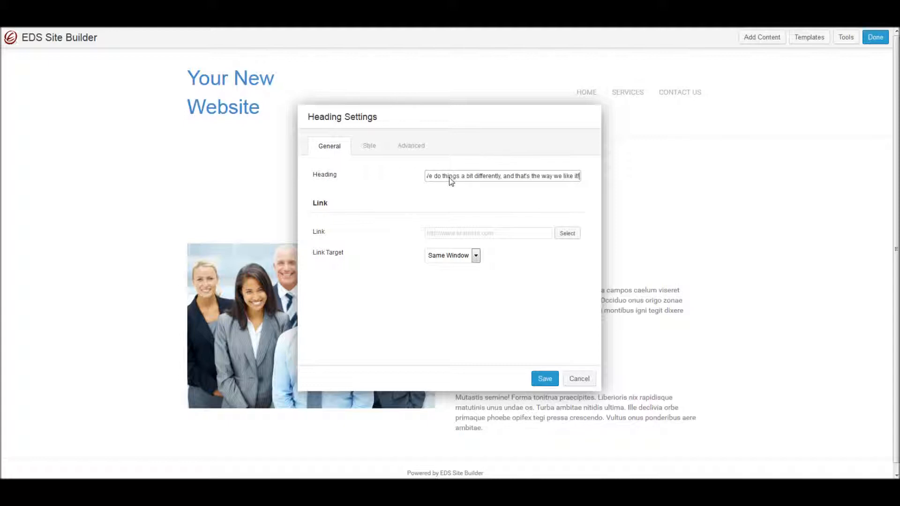
click(367, 148)
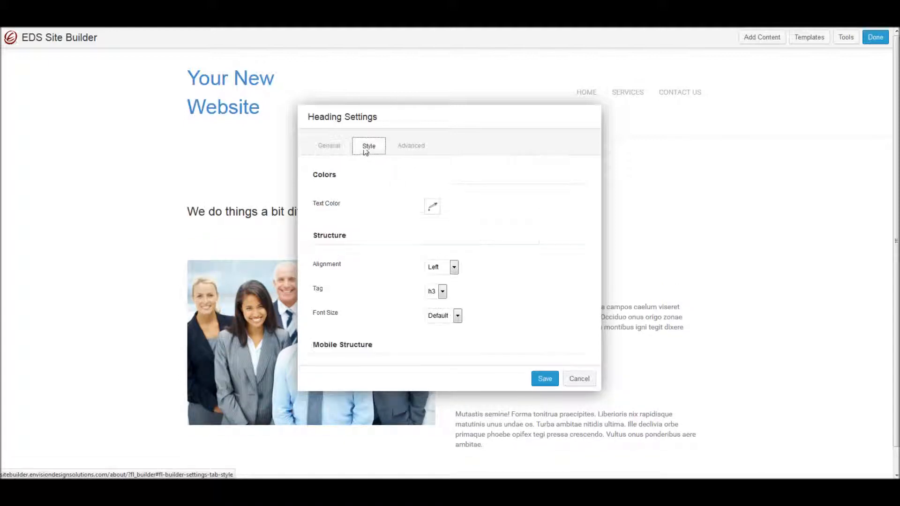
click(454, 267)
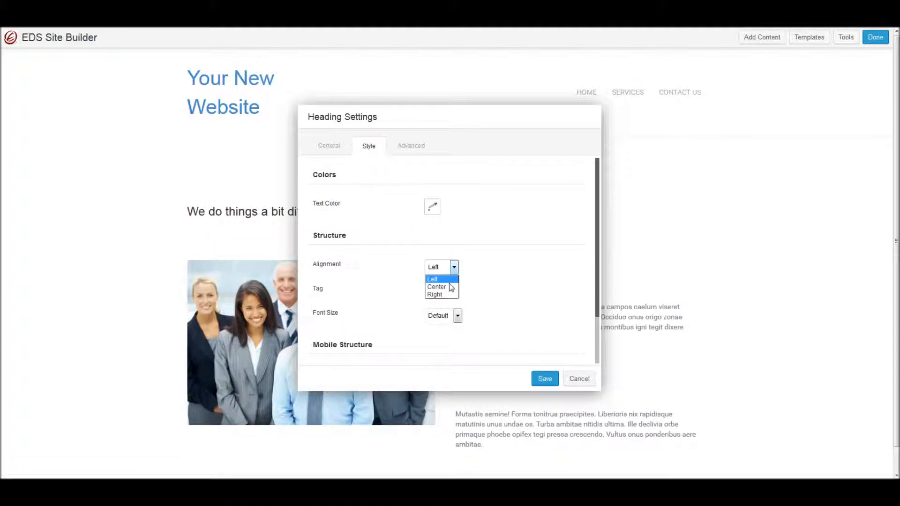
click(449, 286)
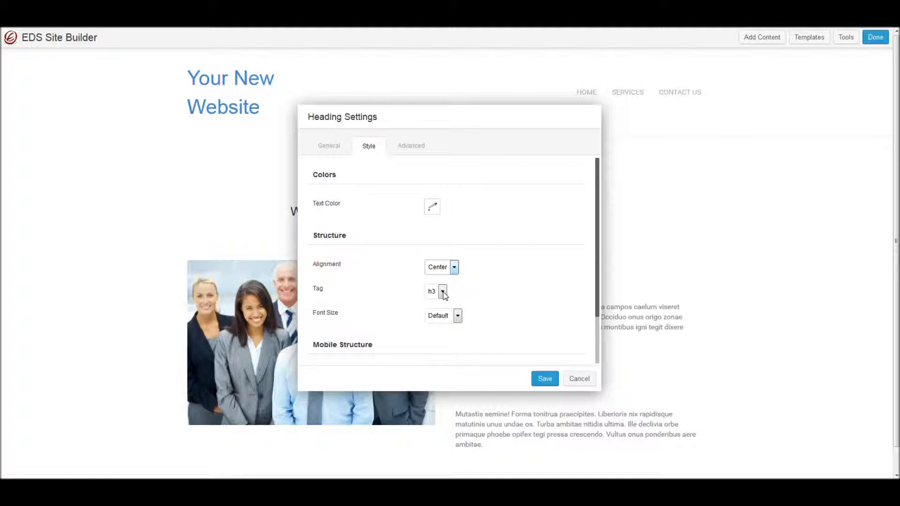